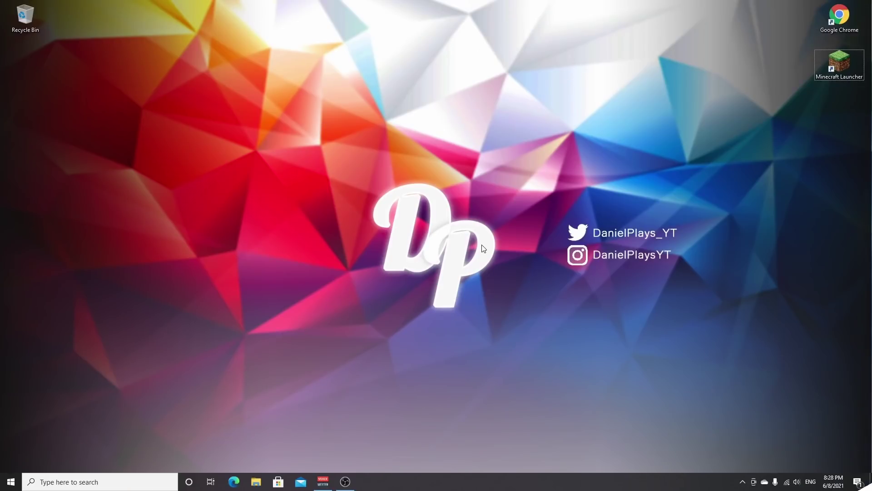
- Launch Latest release 1.17 from the launcher's Installations list, then quit at the title screen
double_click(838, 63)
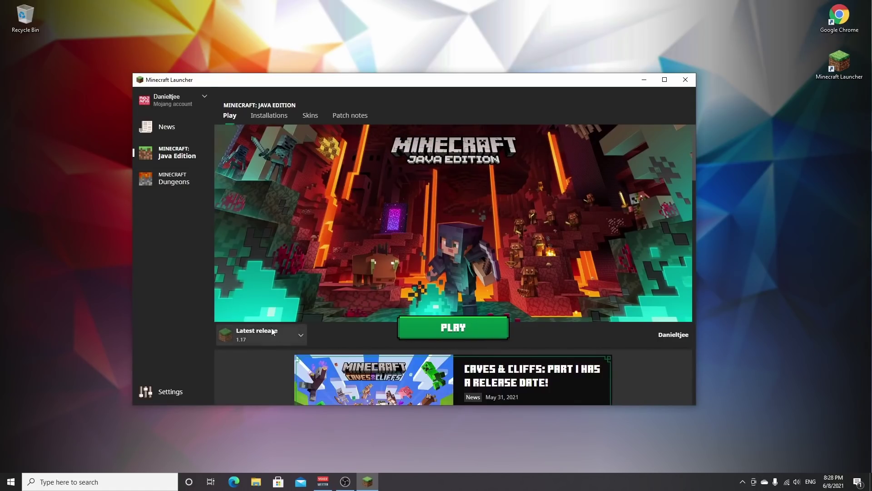
left_click(264, 116)
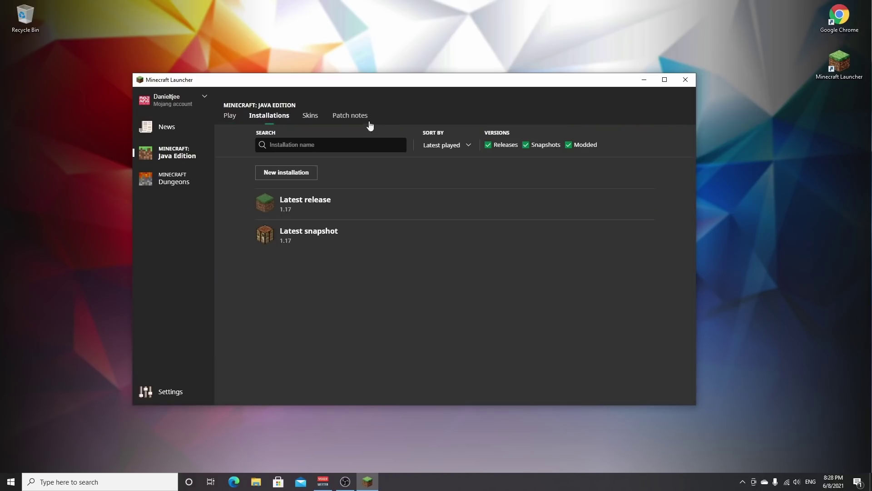
type("latest")
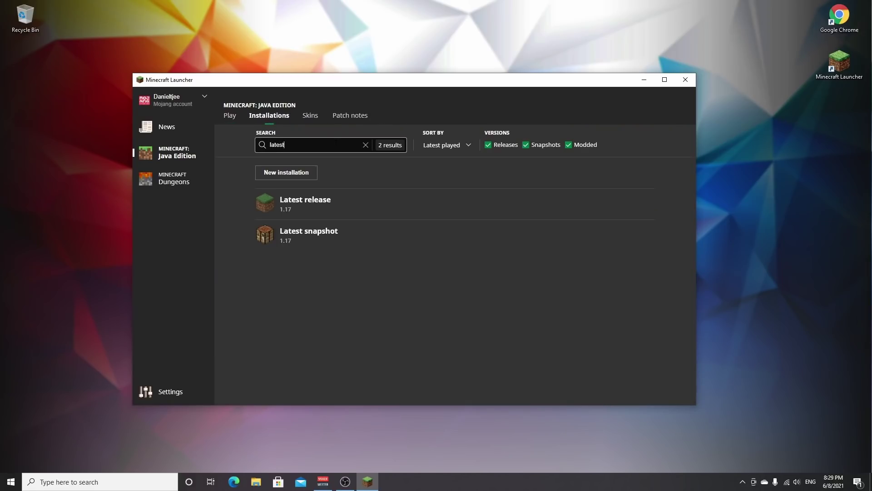
mouse_move(290, 214)
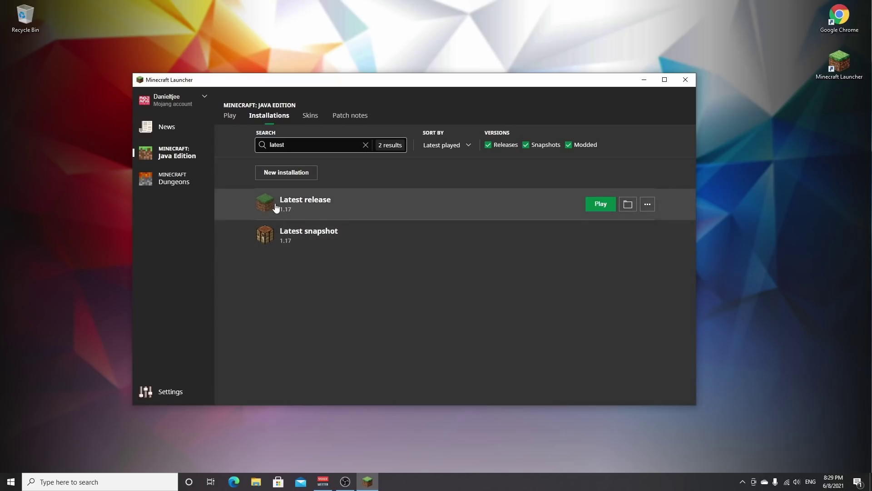
left_click(601, 203)
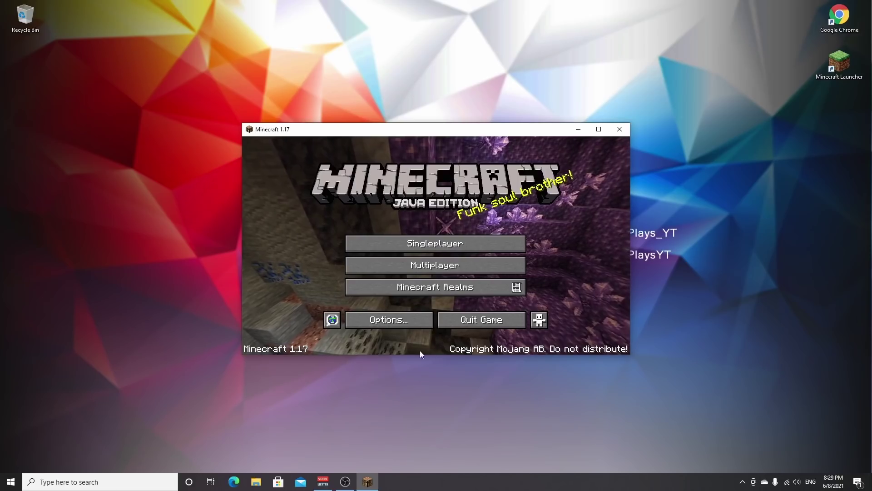
left_click(480, 322)
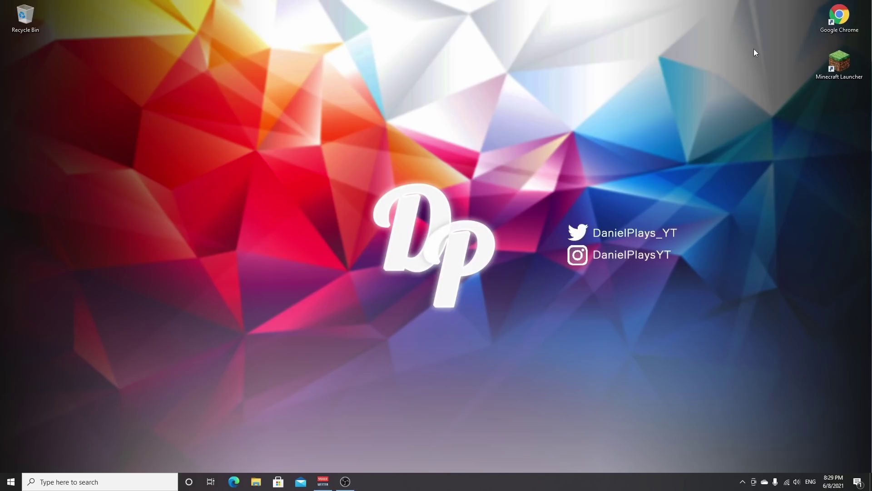
- Open optifine.net in Chrome and go to its Downloads page
double_click(838, 14)
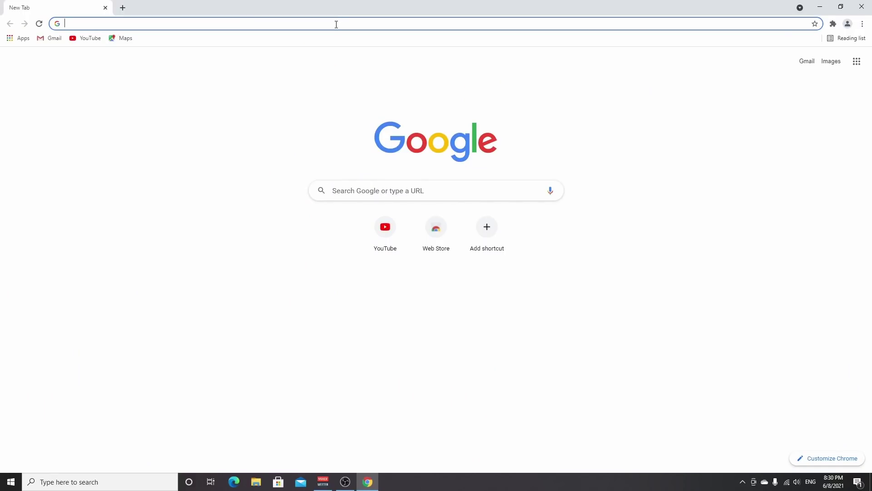
type("optifine.net")
key("Return")
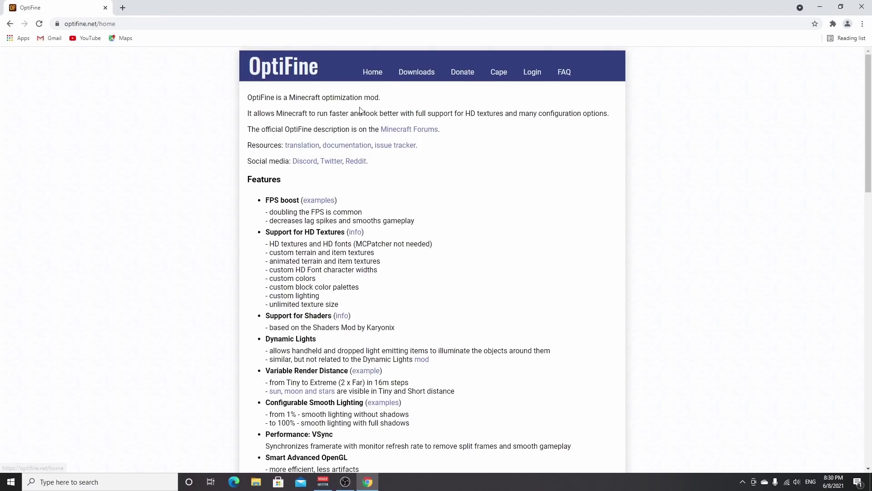
left_click(417, 77)
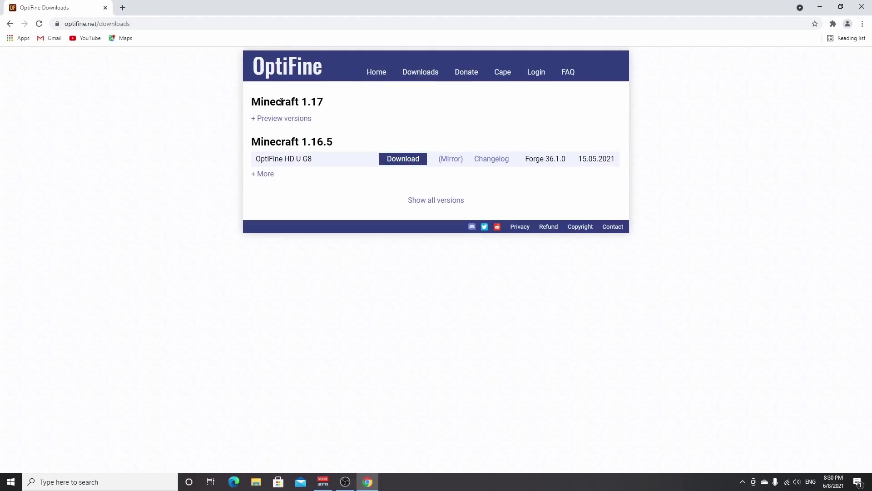
- Expand the Minecraft 1.17 preview versions and download OptiFine HD U G9 pre16
left_click_drag(253, 101, 329, 103)
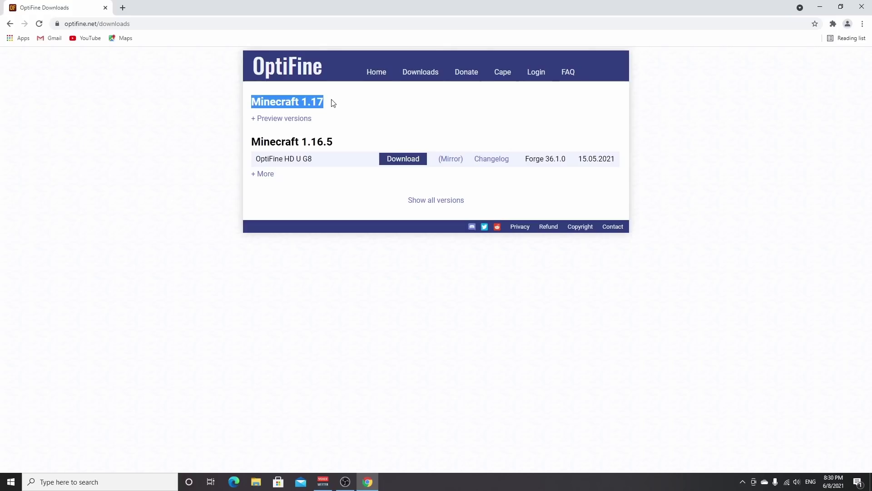
left_click(292, 106)
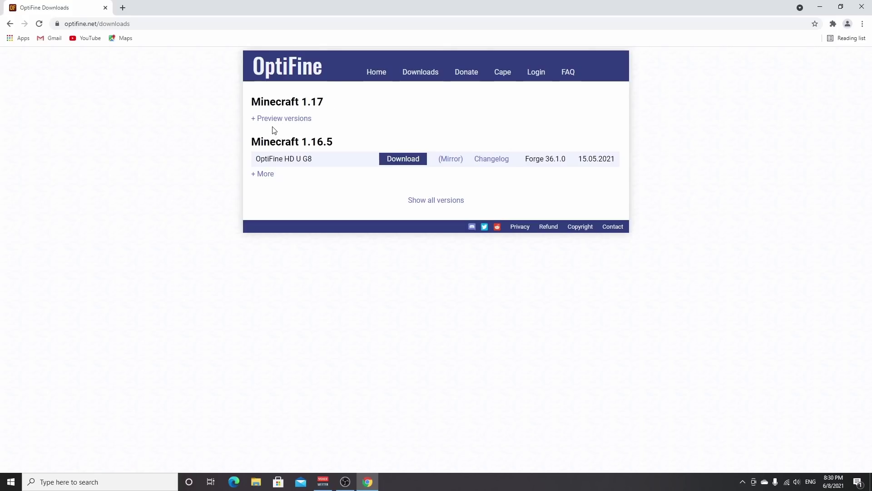
left_click(281, 120)
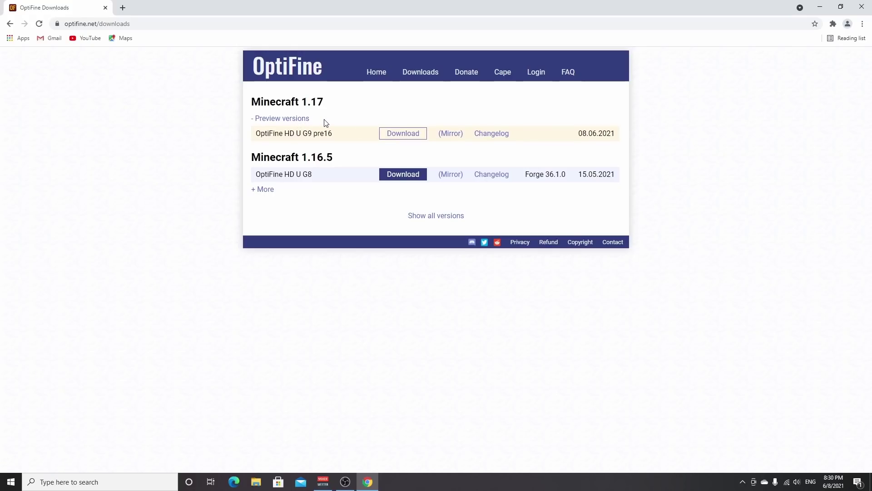
left_click(402, 134)
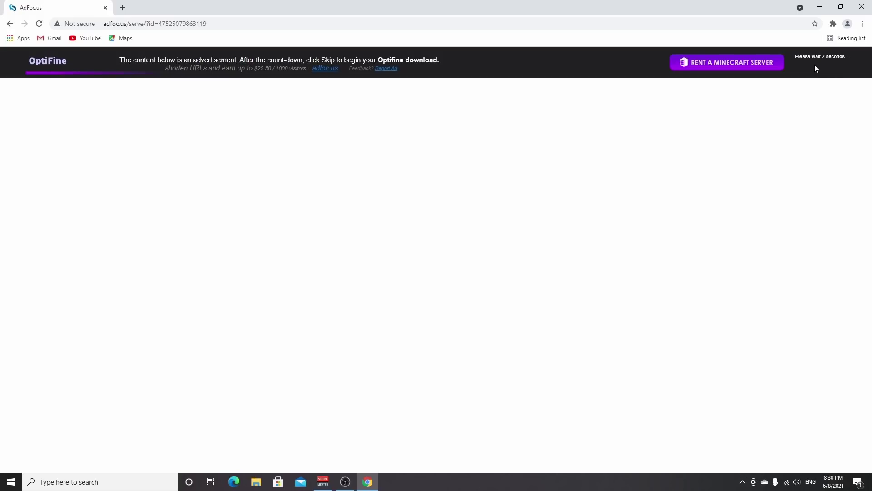
- Skip the AdFoc.us ad, download preview_OptiFine_1.17_HD_U_G9_pre16.jar, and close the OptiFine tab
left_click(798, 66)
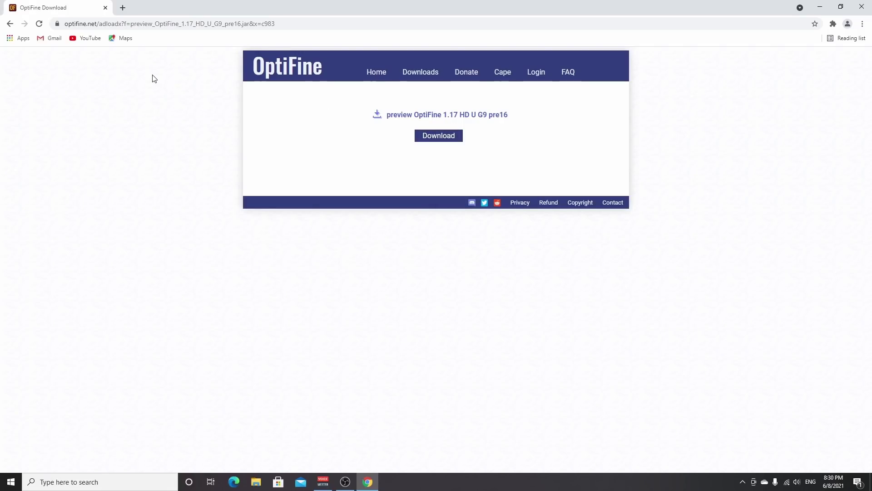
left_click(122, 9)
left_click(56, 9)
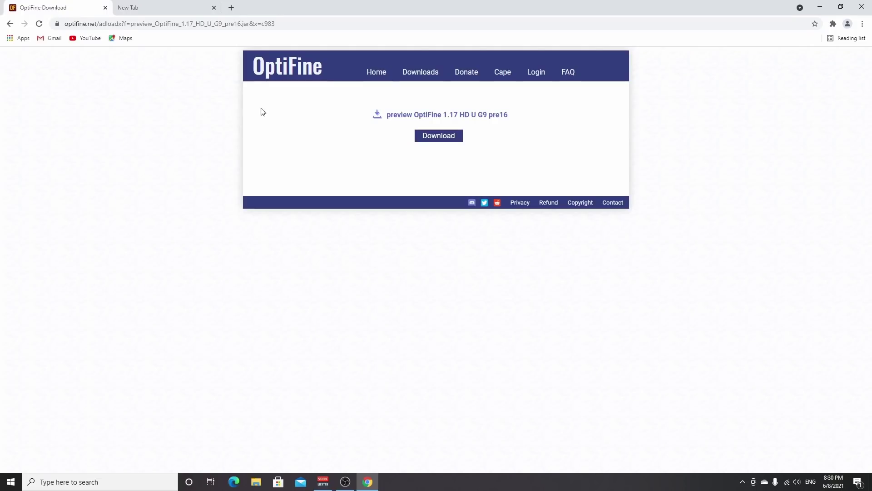
left_click(431, 137)
left_click(106, 8)
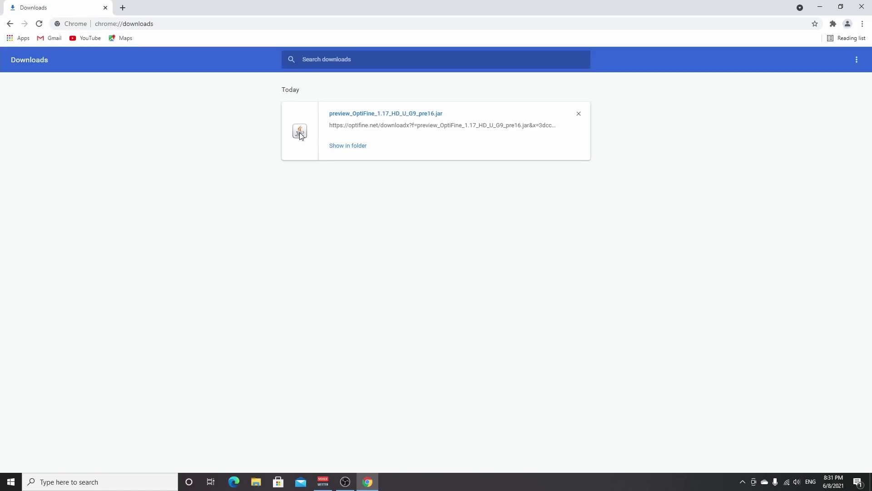
left_click(348, 146)
right_click(336, 192)
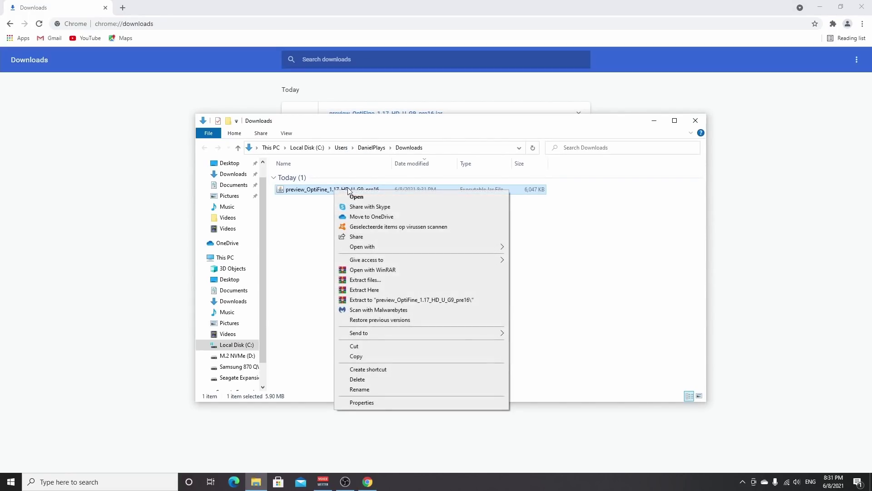
mouse_move(441, 246)
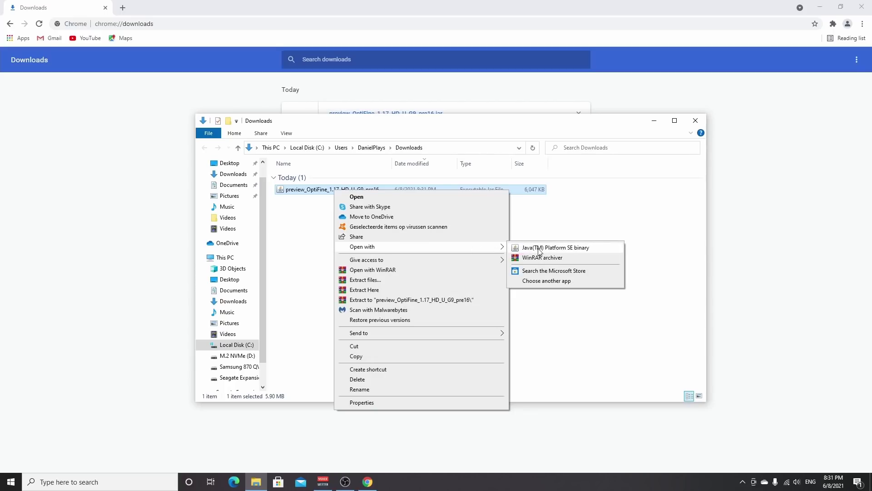
left_click(568, 252)
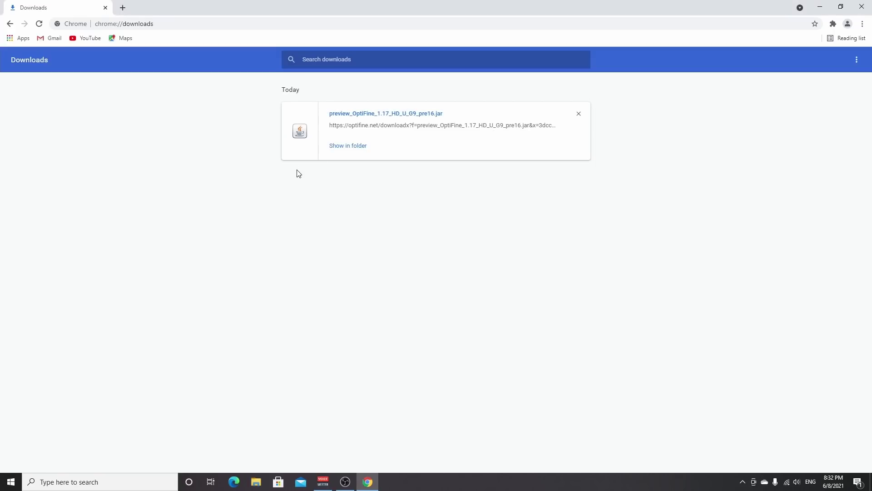
- Search for jarfix, download jarfix.exe from its homepage, and run it successfully
left_click(123, 8)
type("jarfi")
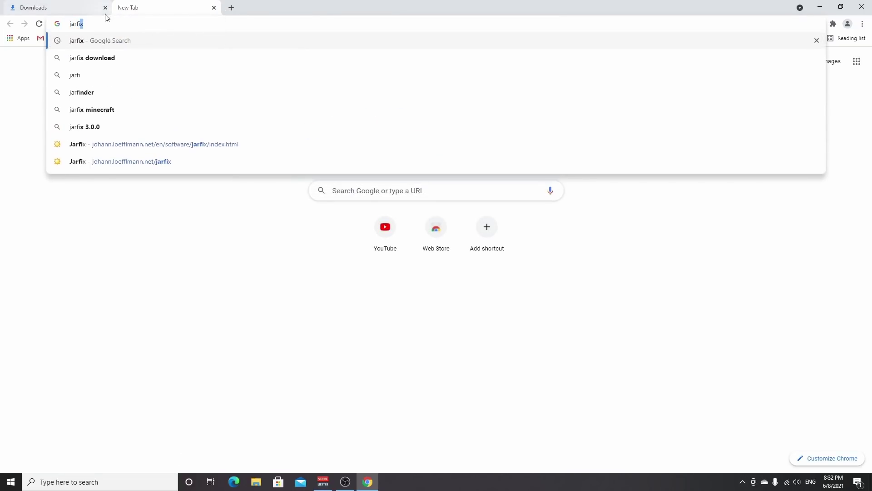
key("Return")
left_click(129, 151)
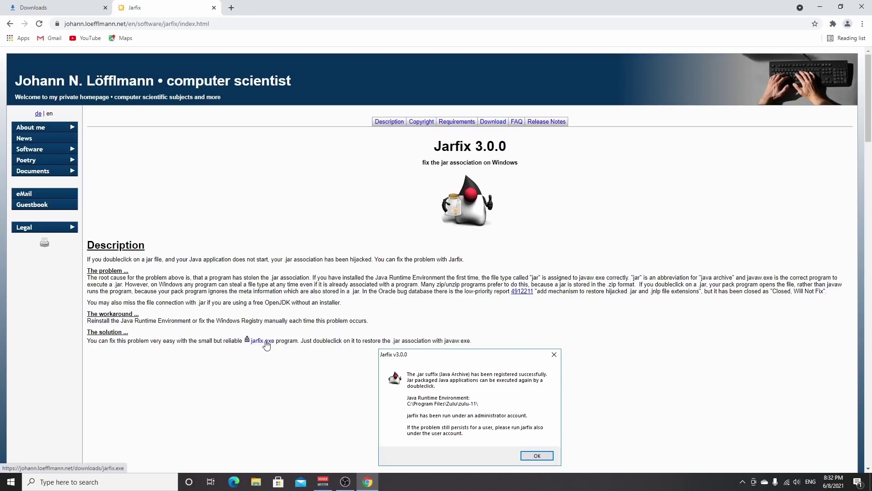
left_click(264, 341)
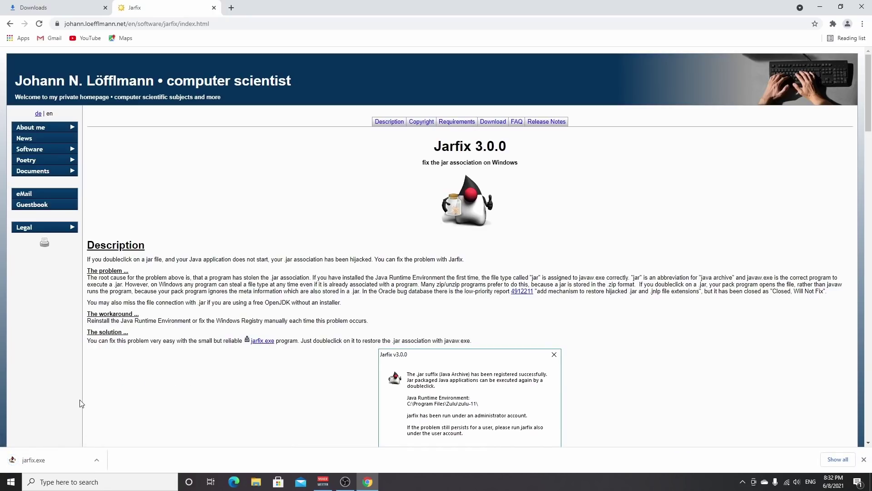
left_click(53, 464)
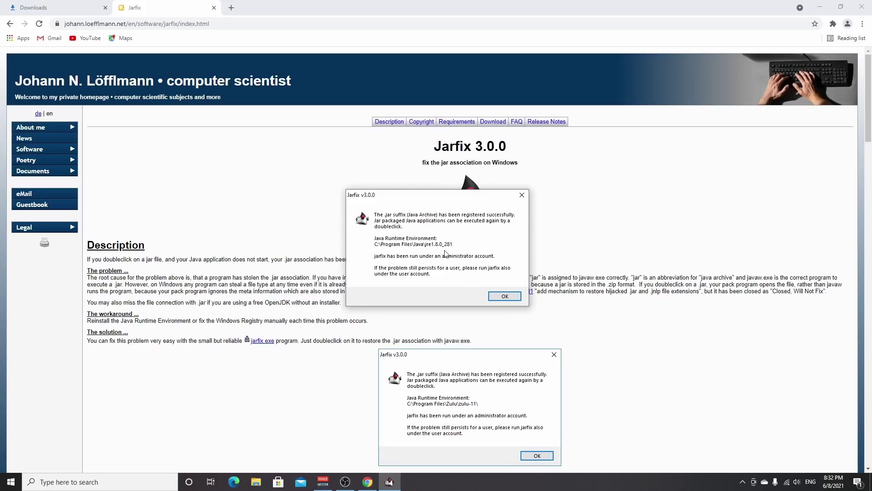
left_click(505, 296)
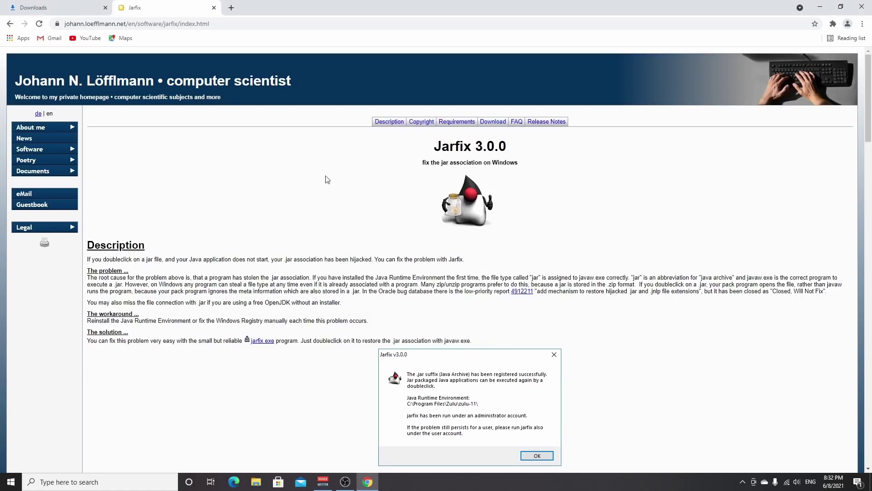
- Open the 64-bit Java for Windows download page in a new tab, then return to Downloads
left_click(231, 8)
type("java.com/en/download/")
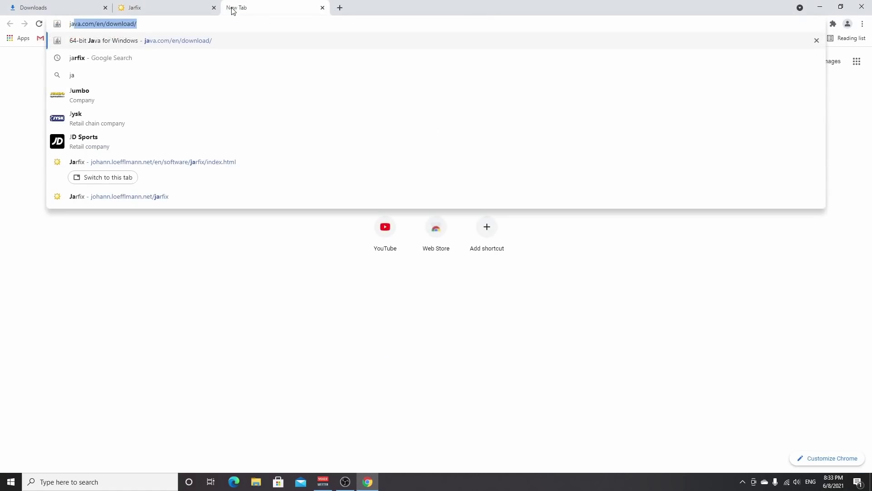
key("Return")
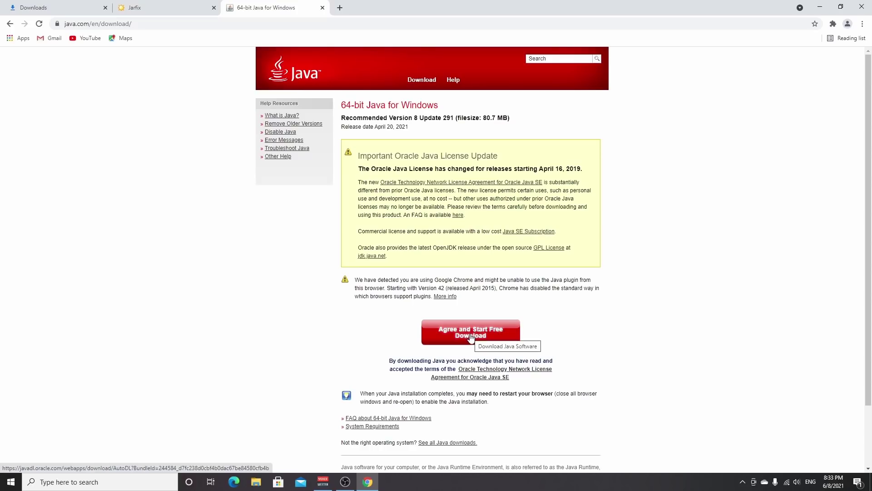
left_click(57, 10)
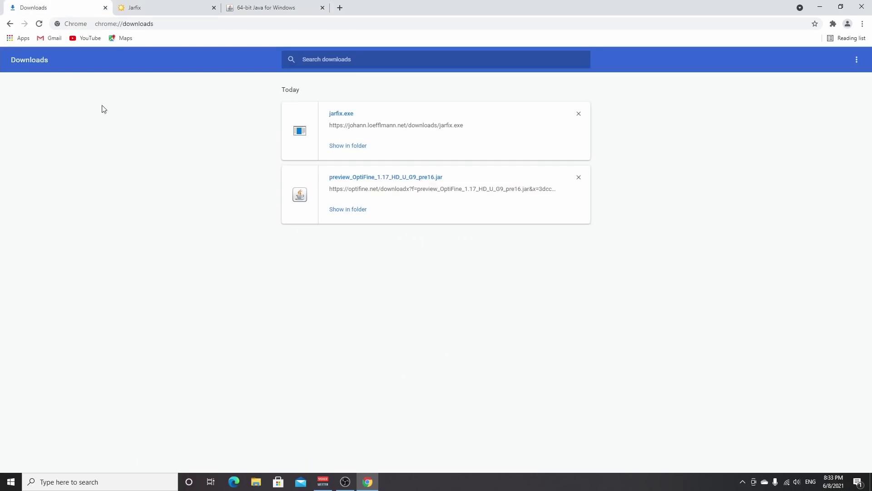
- Show the downloaded OptiFine jar in its Downloads folder
left_click(348, 210)
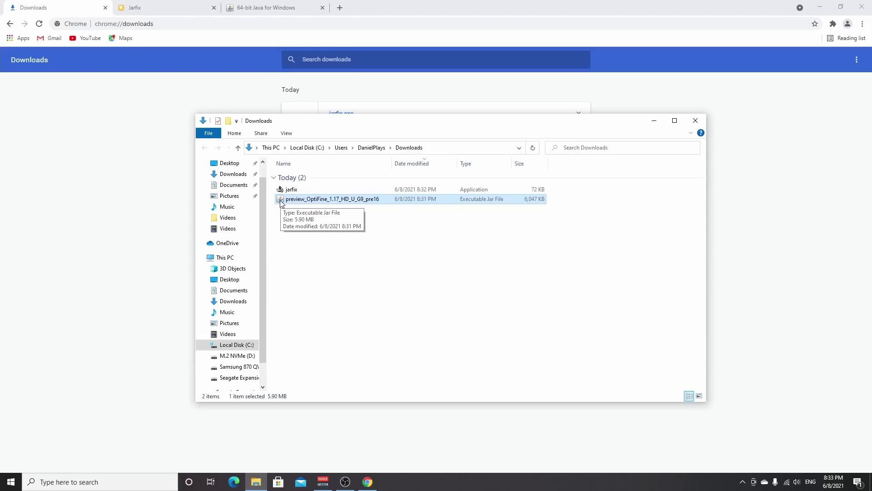
right_click(314, 202)
mouse_move(409, 257)
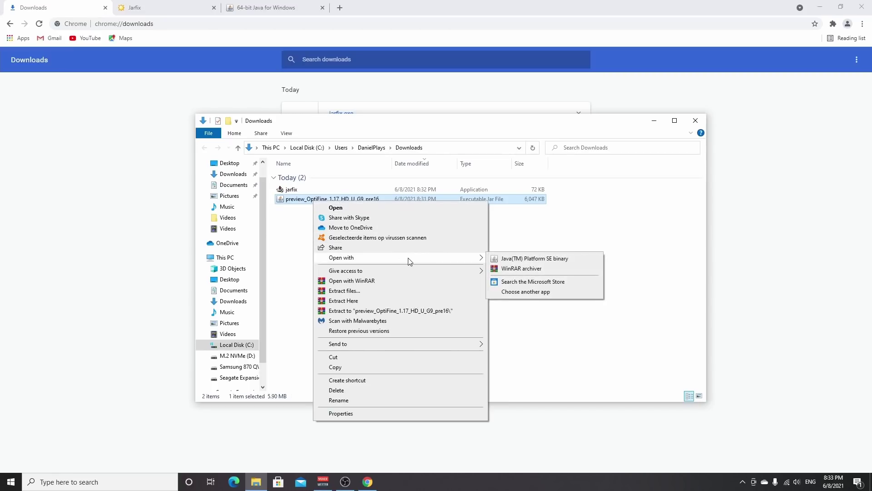
left_click(536, 259)
- Install OptiFine HD U G9 pre16 from the jar, then close Explorer and Chrome
left_click(334, 203)
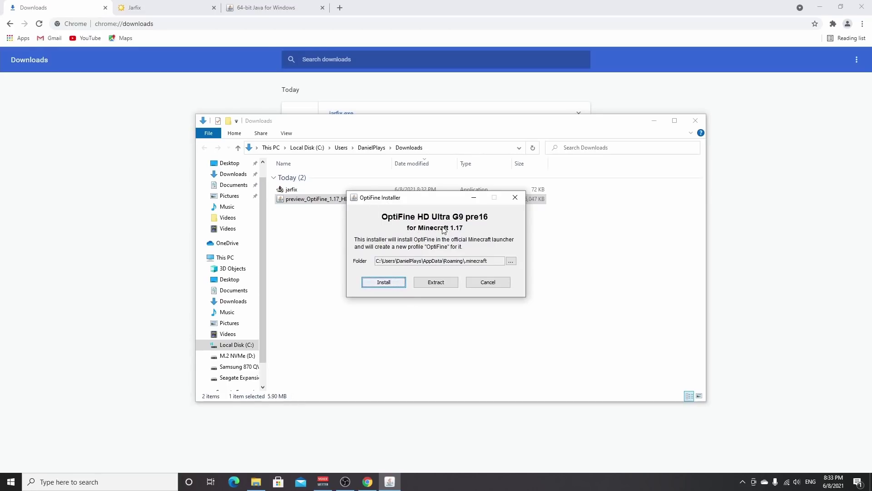
left_click(384, 283)
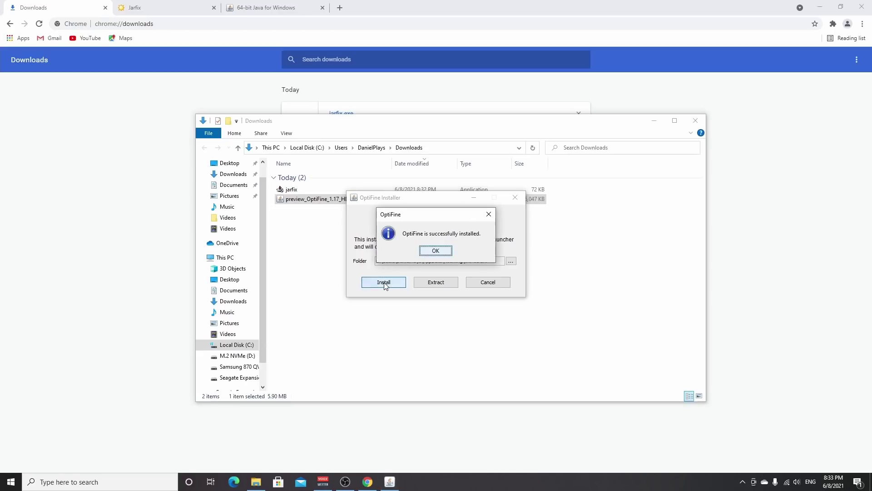
left_click(436, 251)
left_click(694, 120)
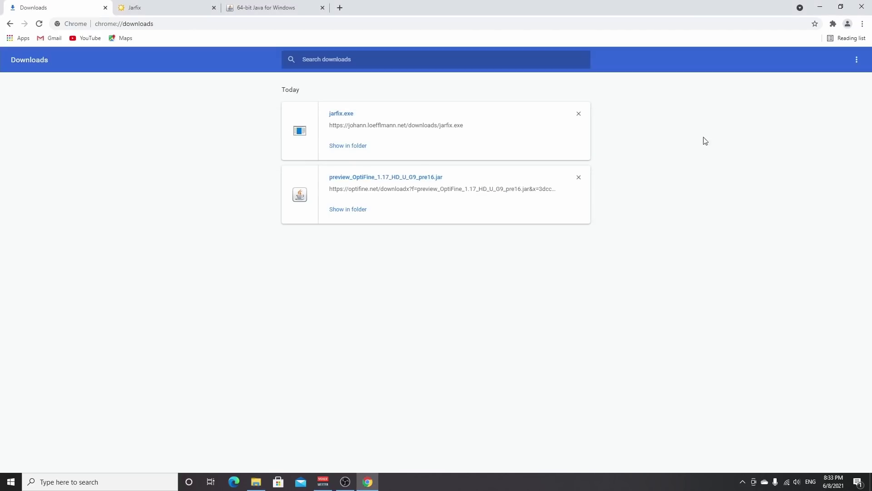
left_click(862, 6)
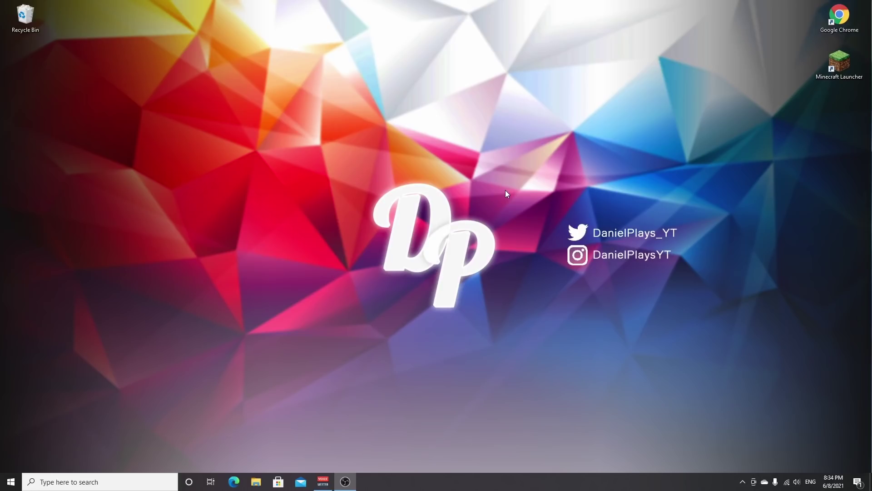
- Reopen the Minecraft Launcher with the OptiFine installation kept selected
left_click(521, 189)
left_click(832, 73)
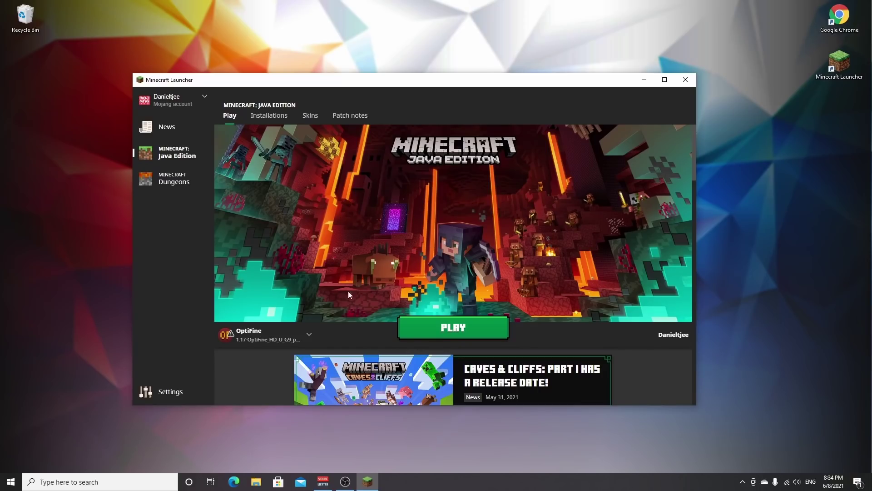
mouse_move(237, 334)
left_click(291, 338)
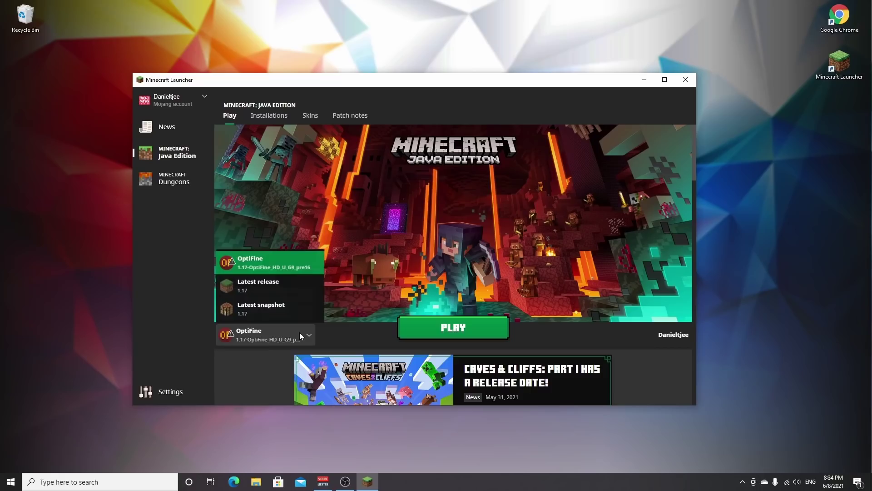
left_click(300, 335)
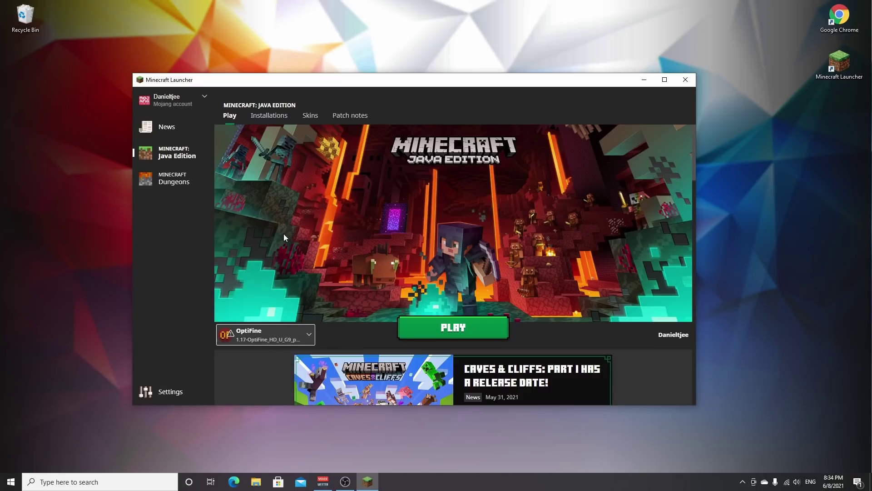
- Filter the Installations list by 'op' to show only 1.17-OptiFine_HD_U_G9_pre16
left_click(271, 117)
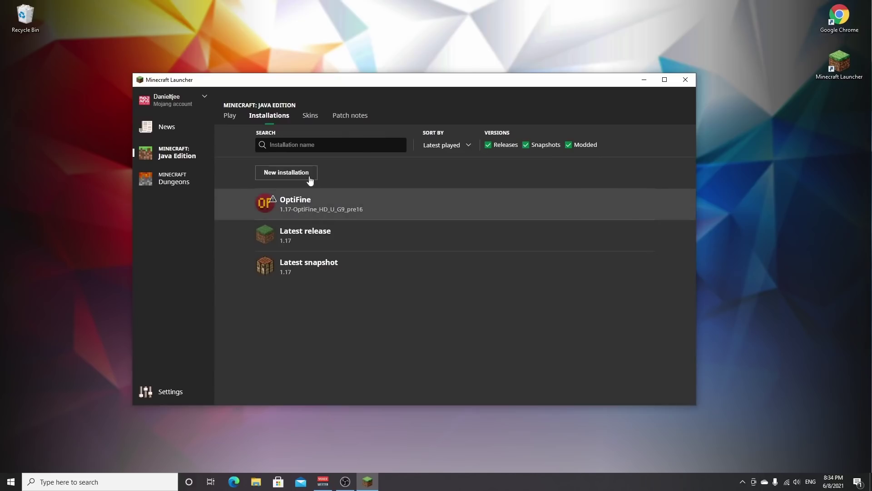
left_click(291, 144)
type("optifine")
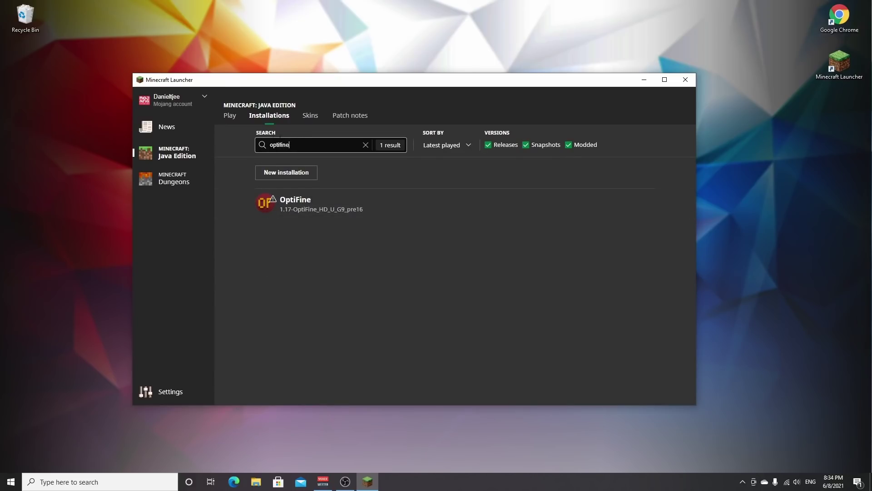
mouse_move(294, 210)
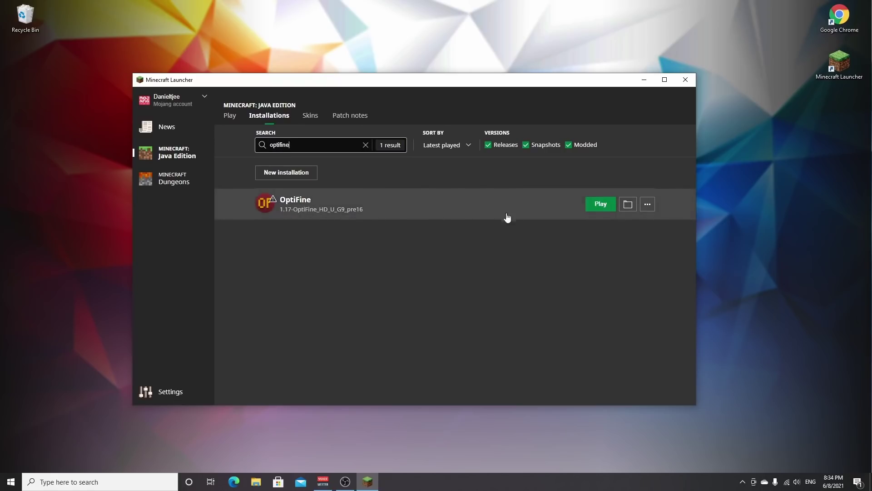
- Launch the OptiFine profile, check Options > Video Settings, and return to the title screen
left_click(601, 208)
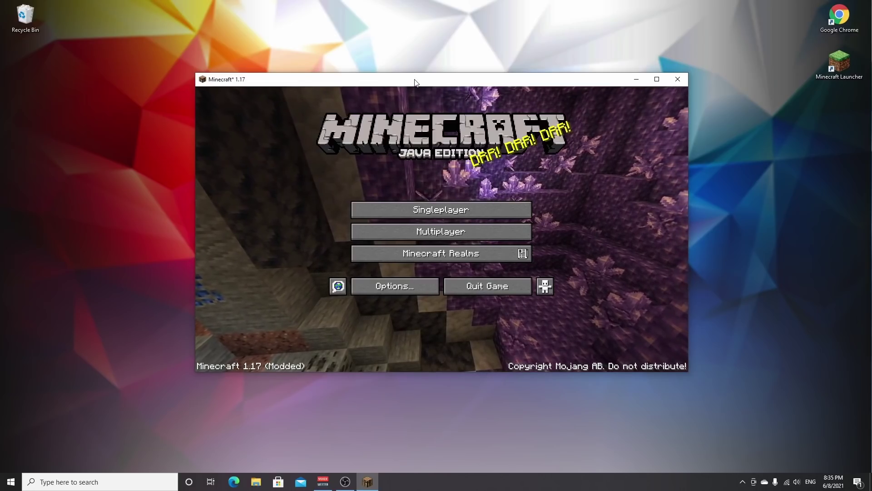
left_click_drag(413, 81, 419, 102)
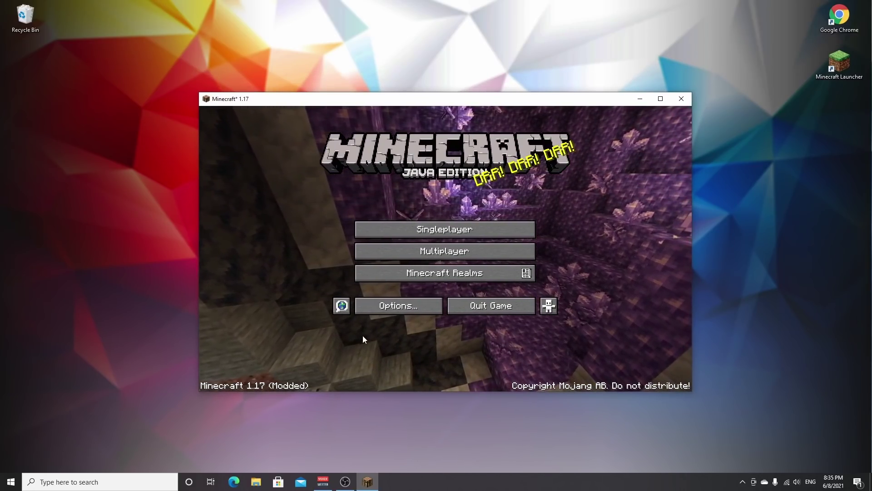
left_click(398, 307)
left_click(372, 221)
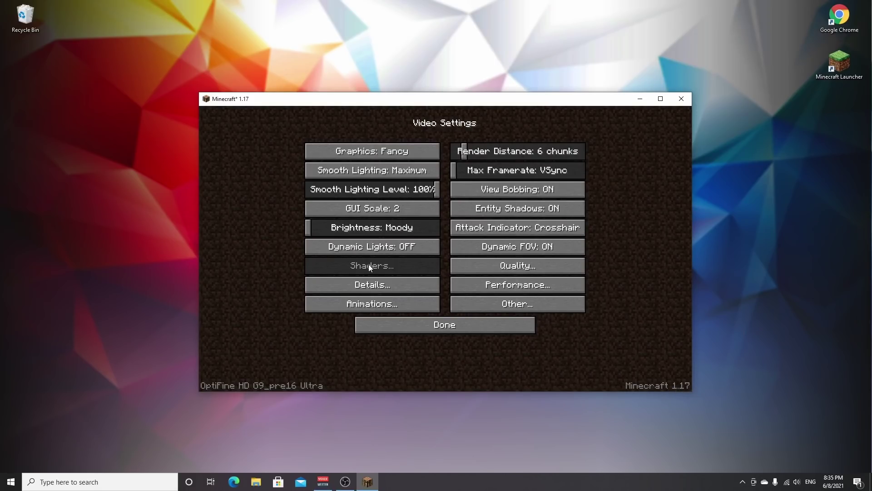
left_click(445, 326)
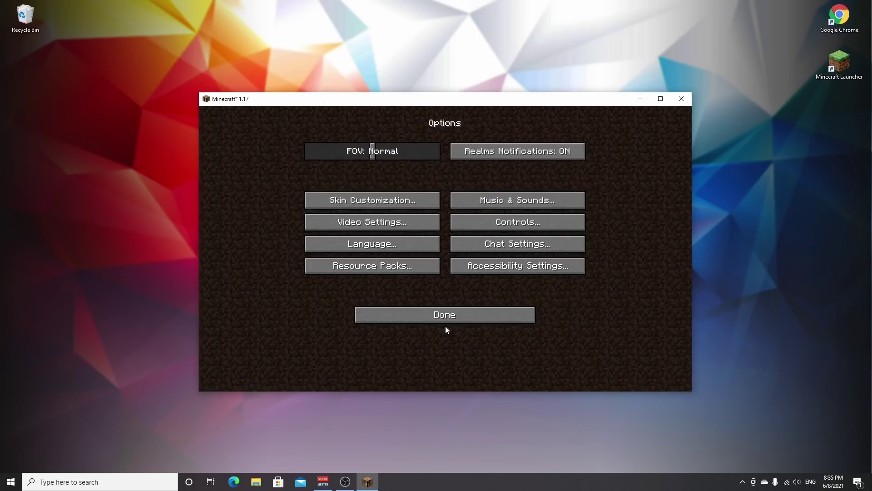
left_click(445, 315)
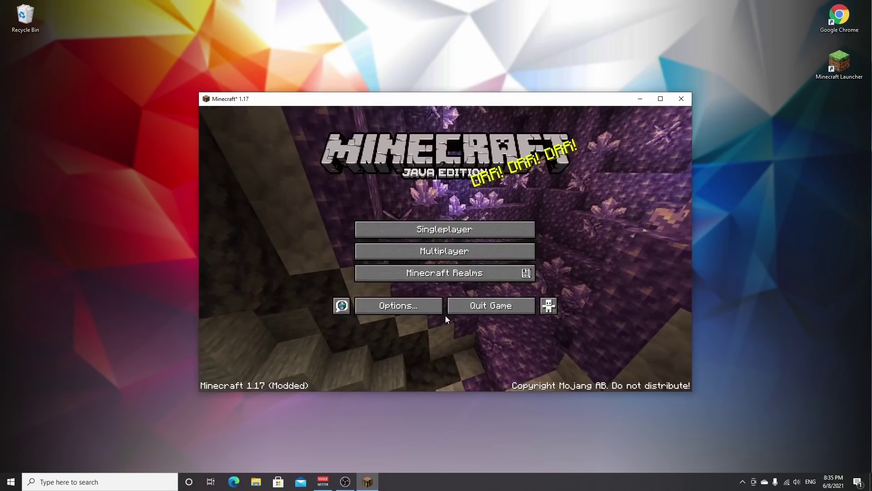